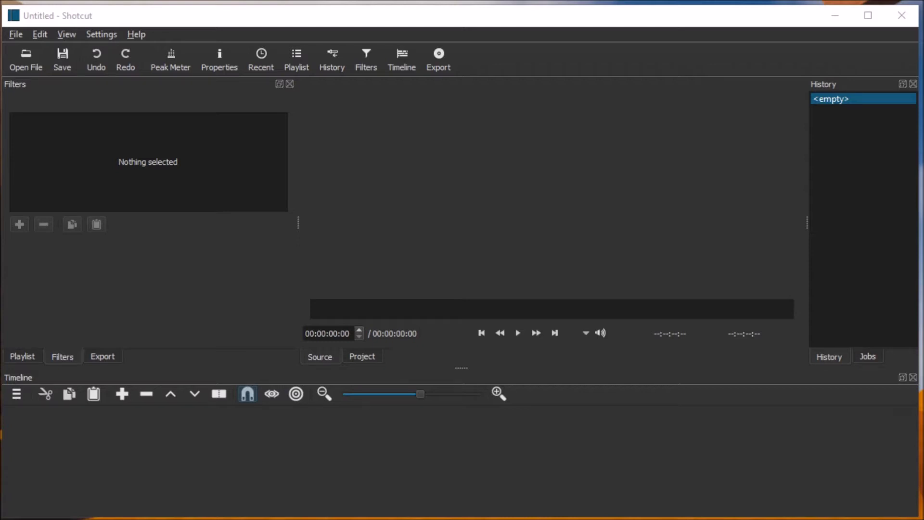
# Place green1.mp4 at the start of the timeline on a first video track and enlarge the timeline area.
pyautogui.moveTo(565, 207); pyautogui.dragTo(517, 166)
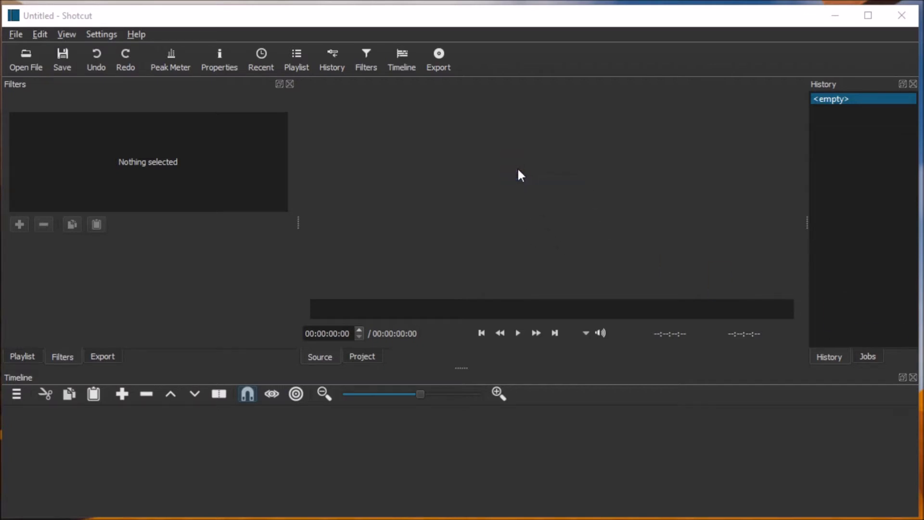
pyautogui.click(517, 333)
pyautogui.moveTo(567, 187); pyautogui.dragTo(117, 439)
pyautogui.moveTo(543, 371); pyautogui.dragTo(529, 288)
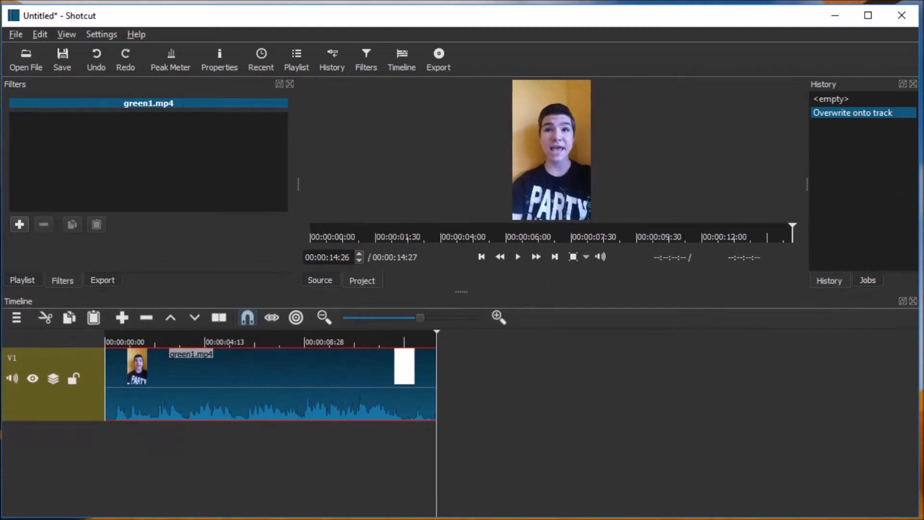
# Add a second video track and place ddd.jpg at its start, extending the image to match the length of green1.mp4.
pyautogui.click(16, 317)
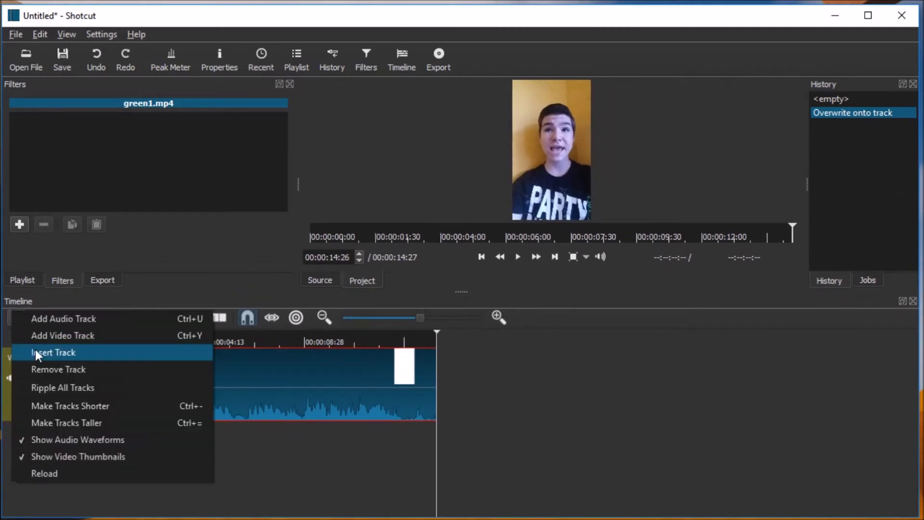
pyautogui.click(67, 335)
pyautogui.moveTo(923, 311); pyautogui.dragTo(107, 381)
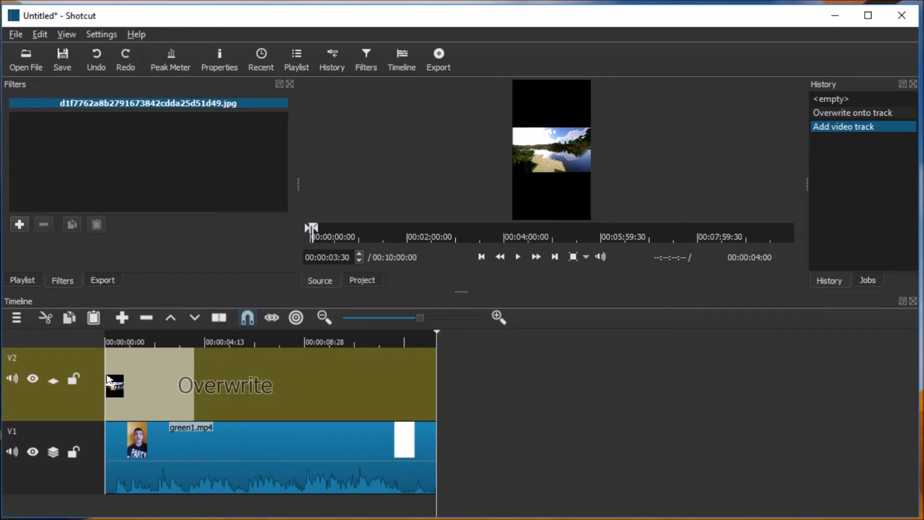
pyautogui.moveTo(107, 380); pyautogui.dragTo(419, 250)
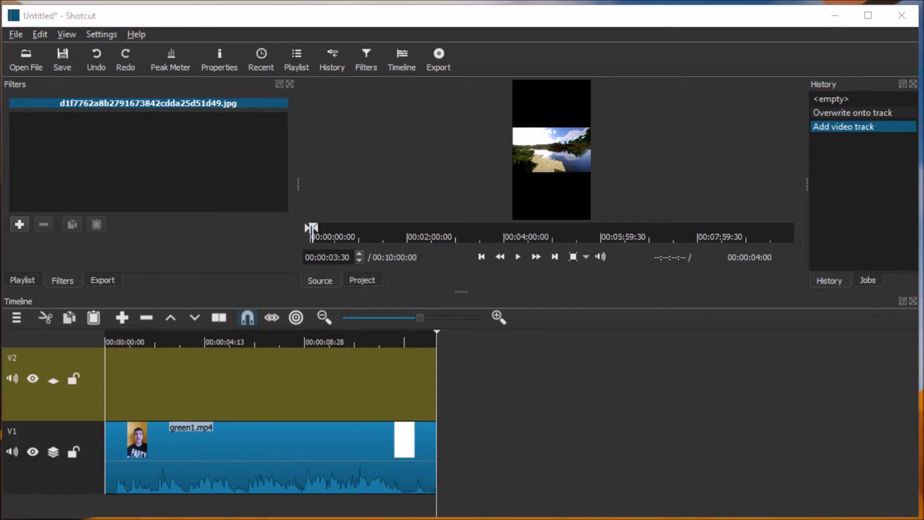
pyautogui.moveTo(693, 224); pyautogui.dragTo(457, 400)
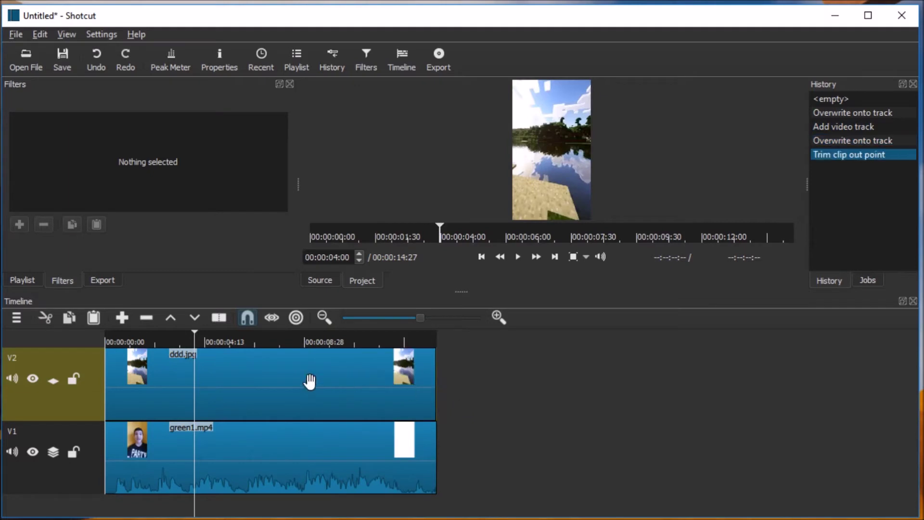
# Apply the Chroma Key: Simple video filter to track V1 and briefly play the project to check it.
pyautogui.click(82, 446)
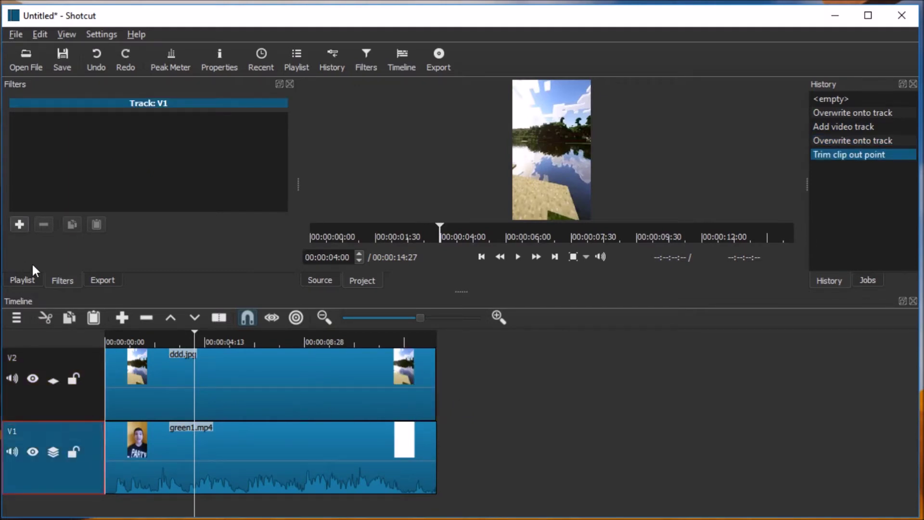
pyautogui.click(16, 225)
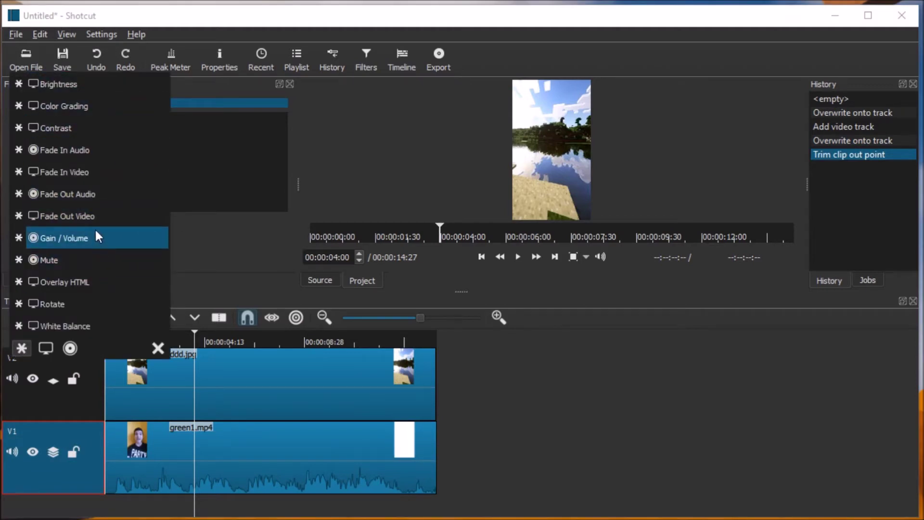
pyautogui.click(49, 343)
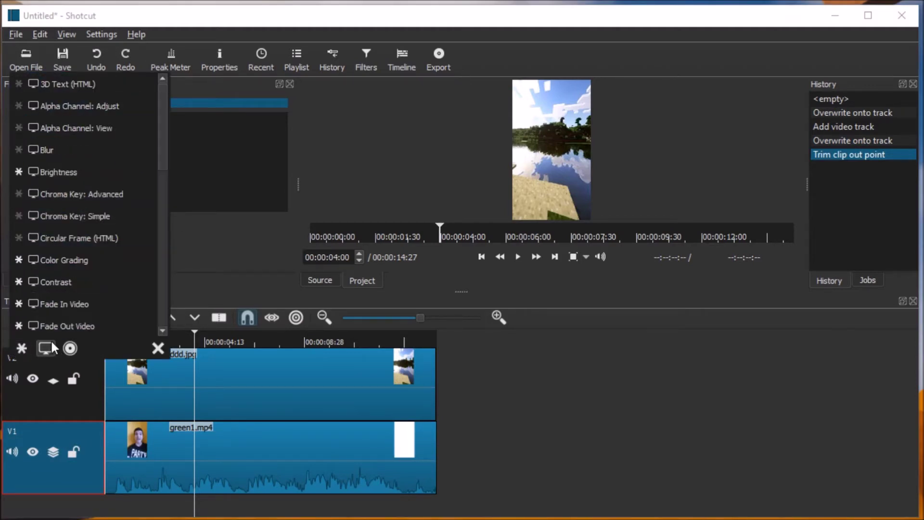
pyautogui.click(69, 215)
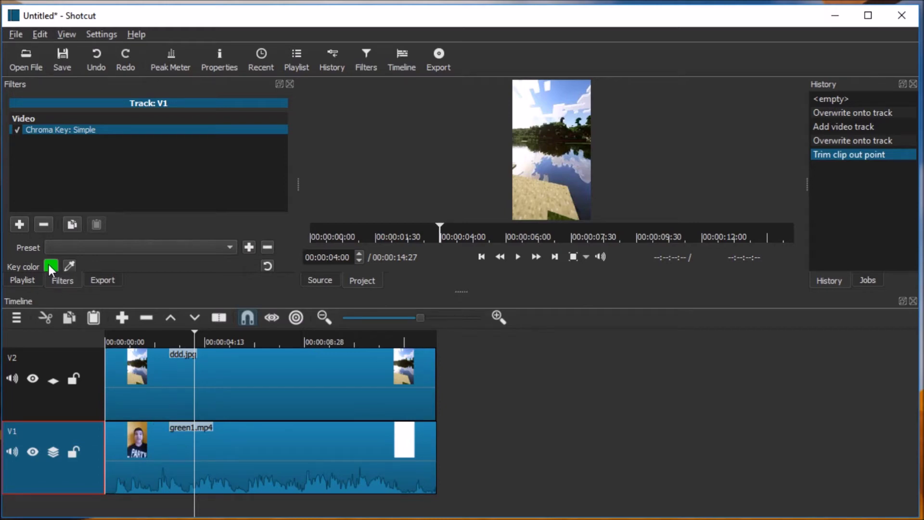
pyautogui.click(150, 478)
pyautogui.click(512, 257)
pyautogui.click(518, 258)
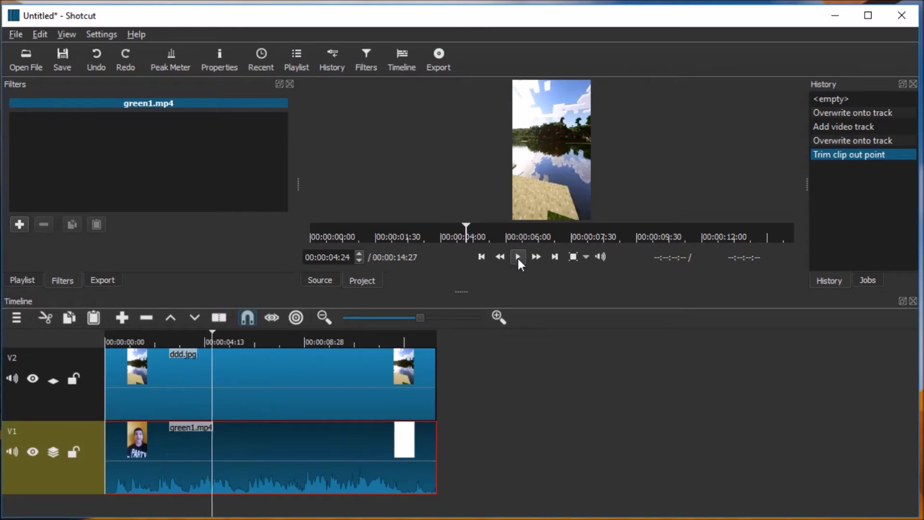
# Add a third video track above the ddd.jpg track.
pyautogui.moveTo(147, 453); pyautogui.dragTo(138, 377)
pyautogui.click(17, 318)
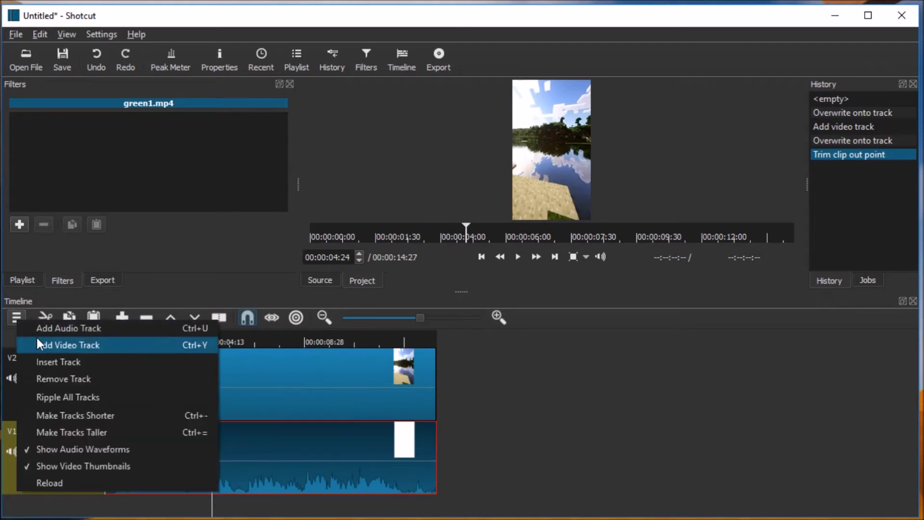
pyautogui.click(37, 343)
# Move green1.mp4 from track V1 to the start of track V3, above ddd.jpg.
pyautogui.scroll(-2, 546, 423)
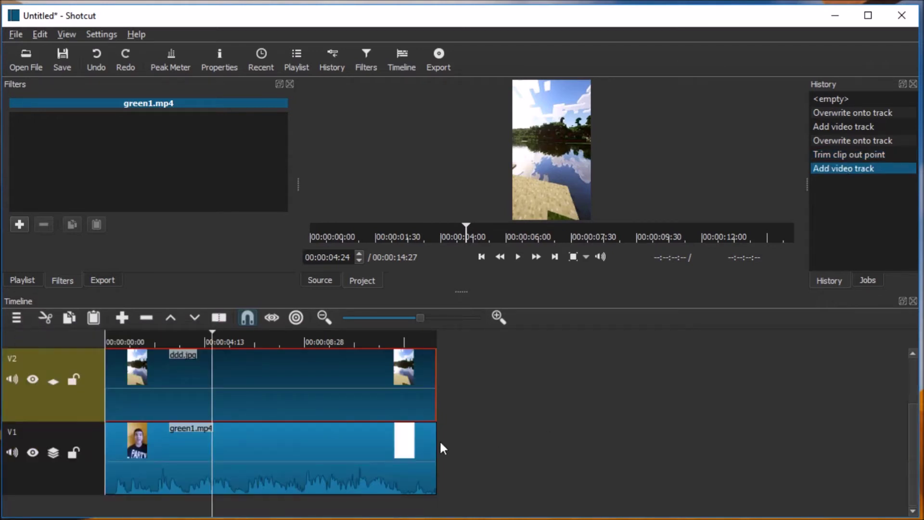
pyautogui.moveTo(172, 459); pyautogui.dragTo(166, 376)
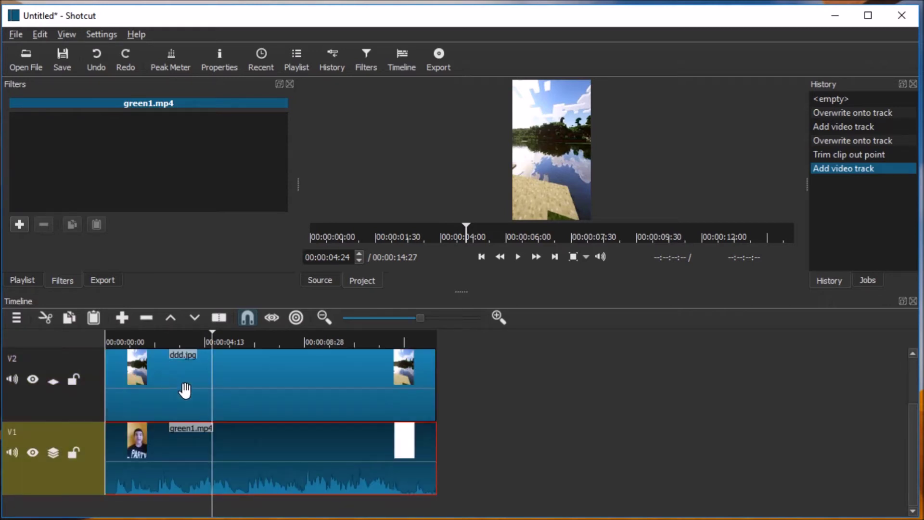
pyautogui.moveTo(912, 446); pyautogui.dragTo(899, 394)
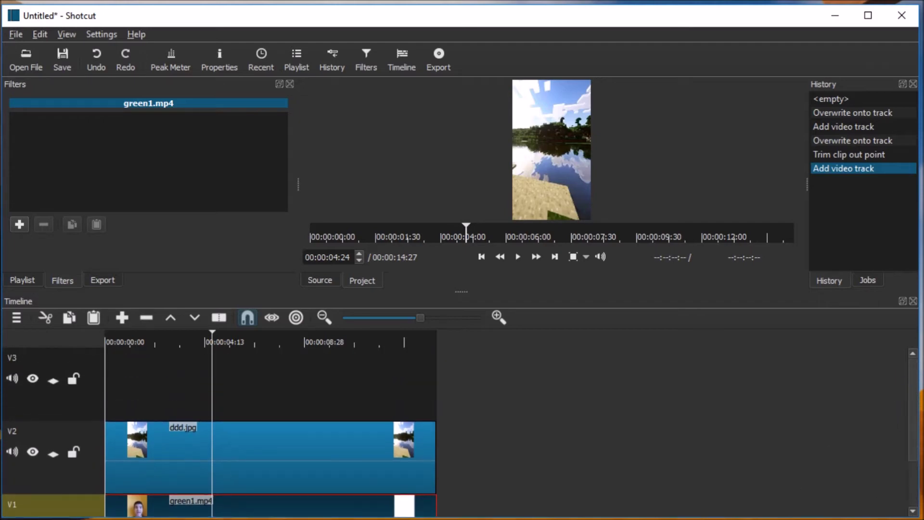
pyautogui.moveTo(585, 517); pyautogui.dragTo(585, 519)
pyautogui.scroll(-1, 399, 503)
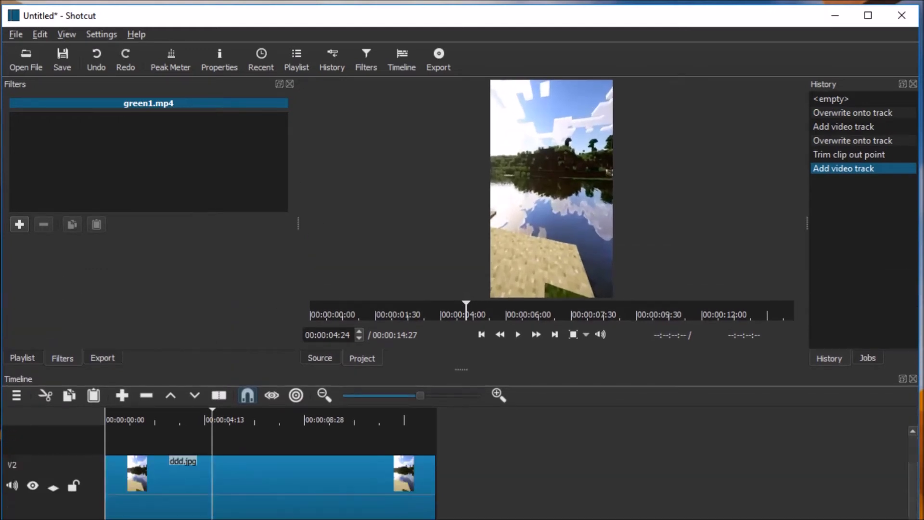
pyautogui.moveTo(231, 515); pyautogui.dragTo(214, 431)
# Apply the Chroma Key: Simple video filter to green1.mp4 on track V3 and briefly play the project.
pyautogui.click(160, 497)
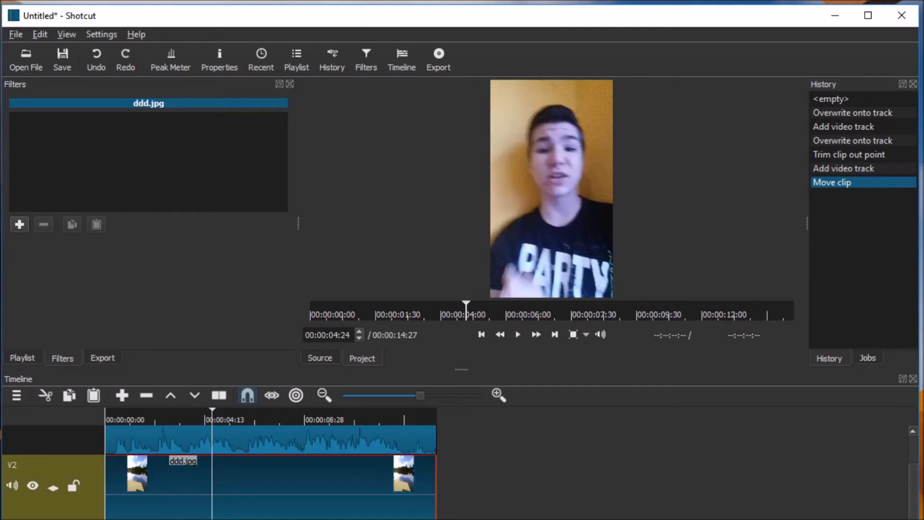
pyautogui.scroll(1, 158, 496)
pyautogui.click(130, 466)
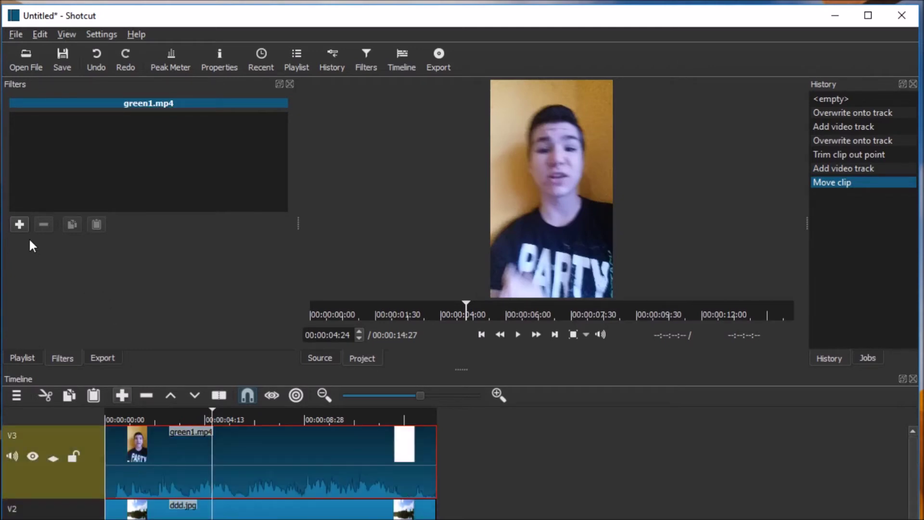
pyautogui.click(19, 224)
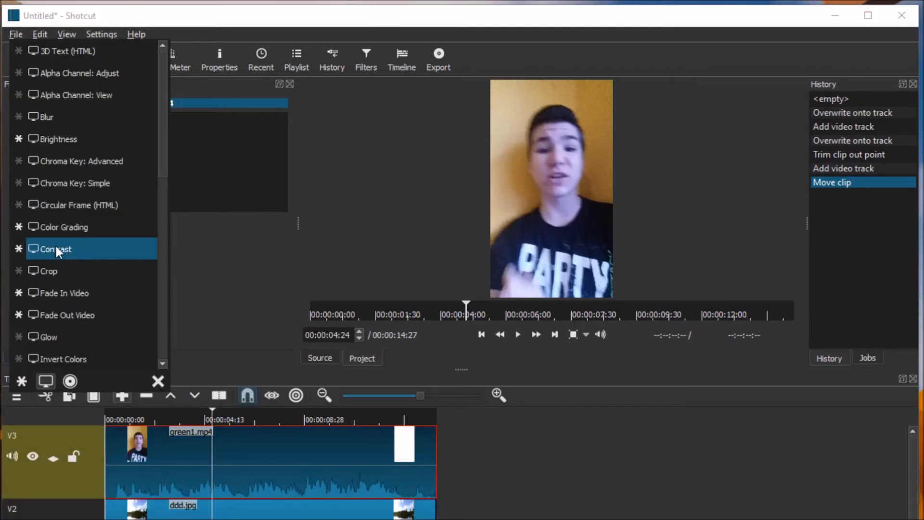
pyautogui.click(65, 183)
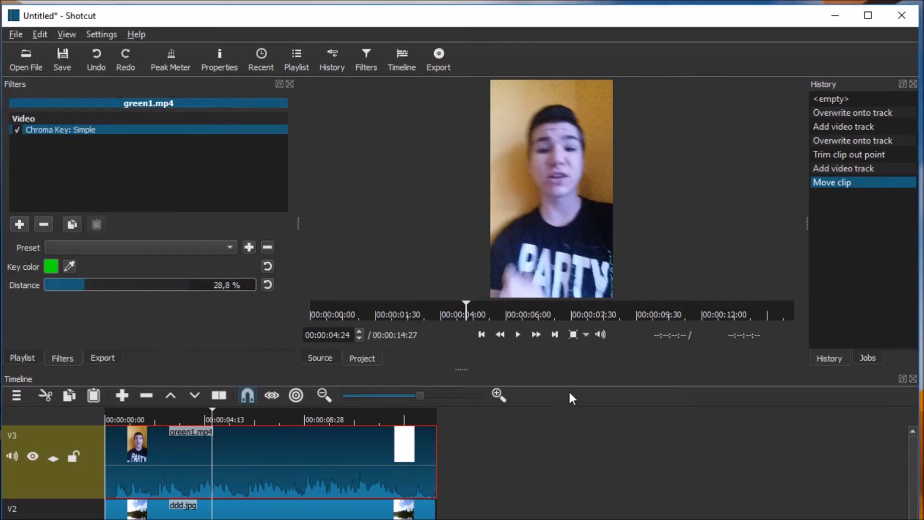
pyautogui.click(519, 335)
pyautogui.click(516, 335)
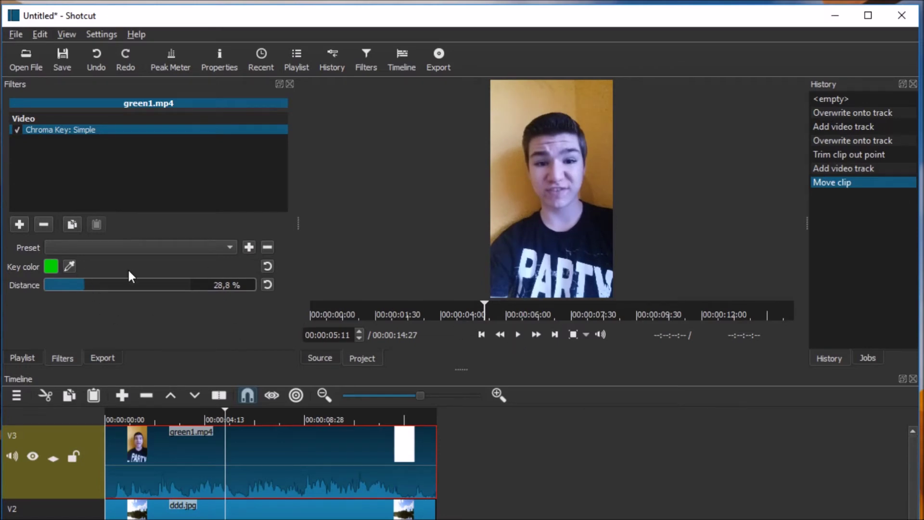
# Sample the brownish-orange wall beside the head in the preview as the chroma key color and play the result.
pyautogui.click(70, 266)
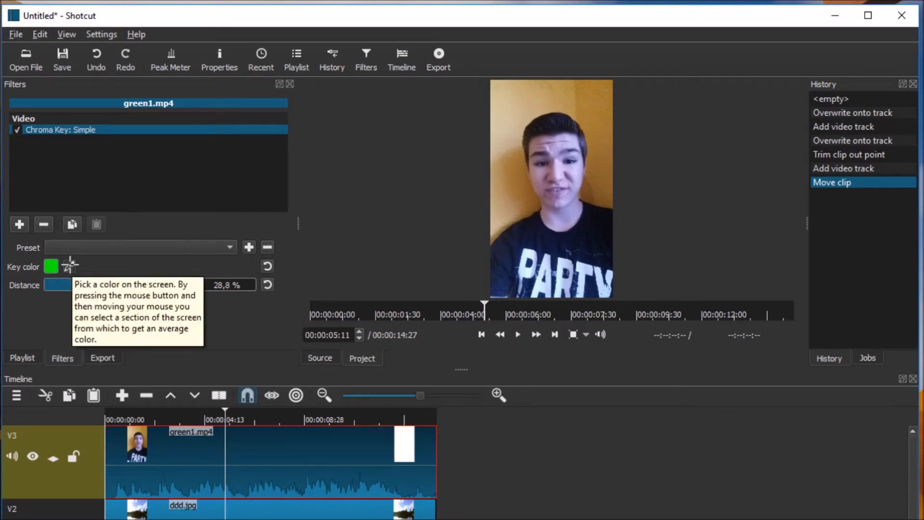
pyautogui.click(71, 266)
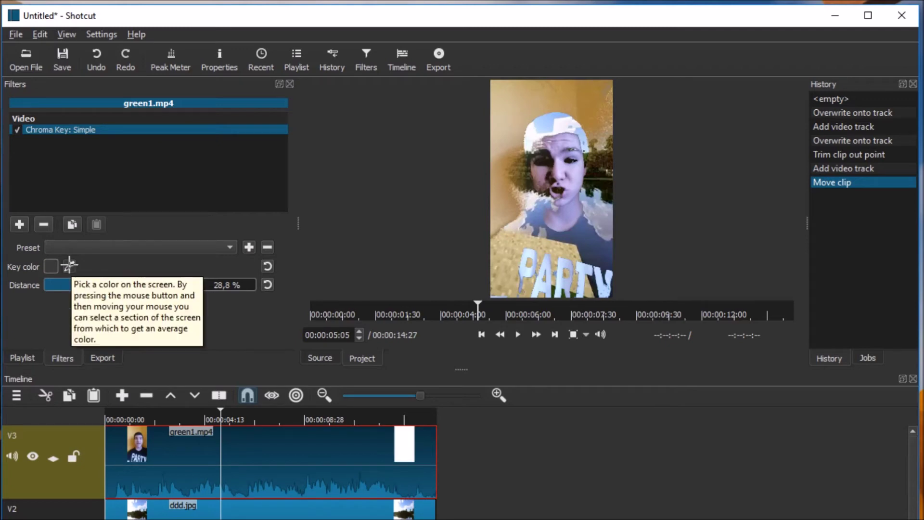
pyautogui.click(70, 264)
pyautogui.click(69, 264)
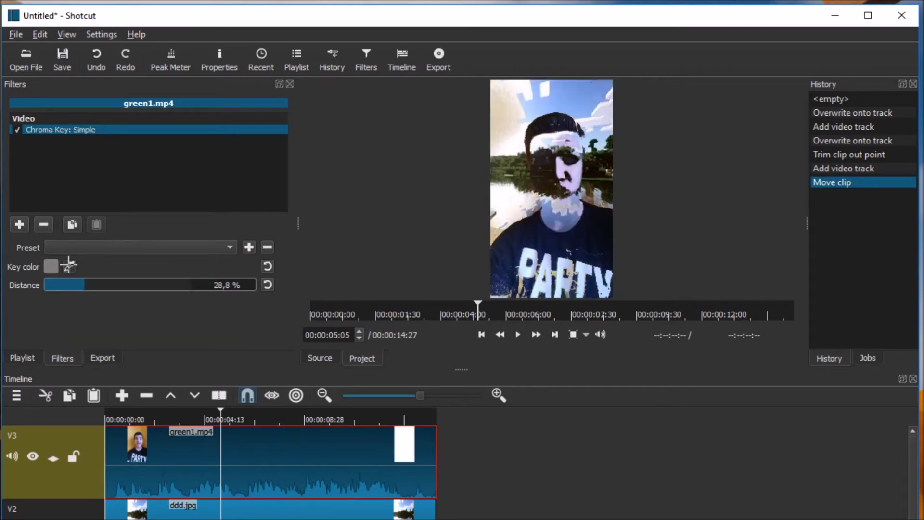
pyautogui.click(512, 119)
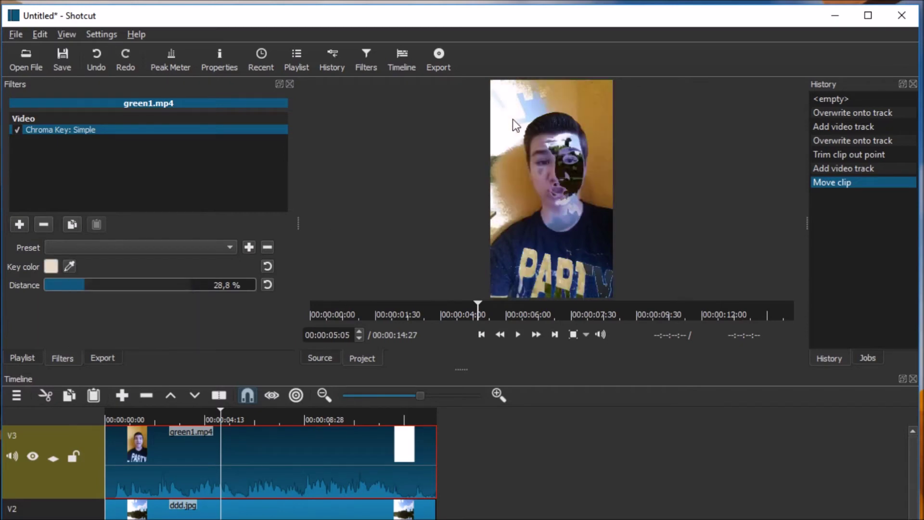
pyautogui.click(69, 266)
pyautogui.click(608, 122)
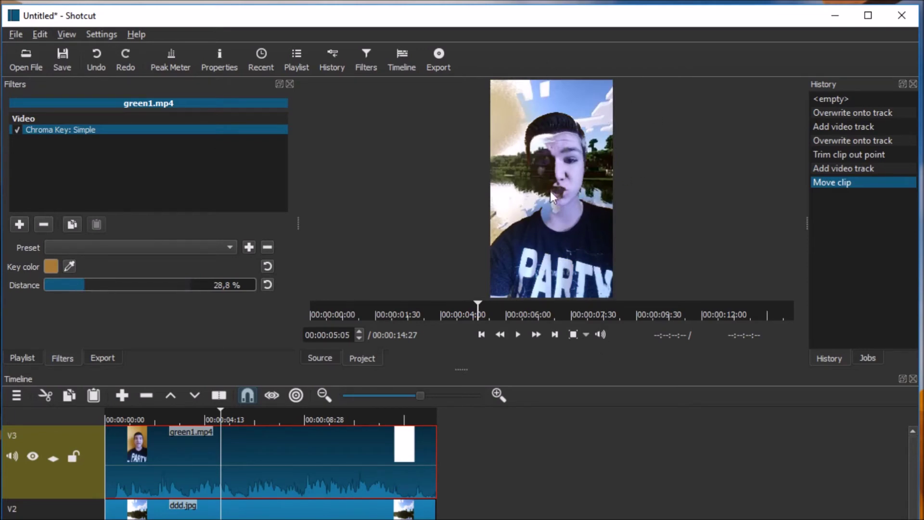
pyautogui.click(518, 334)
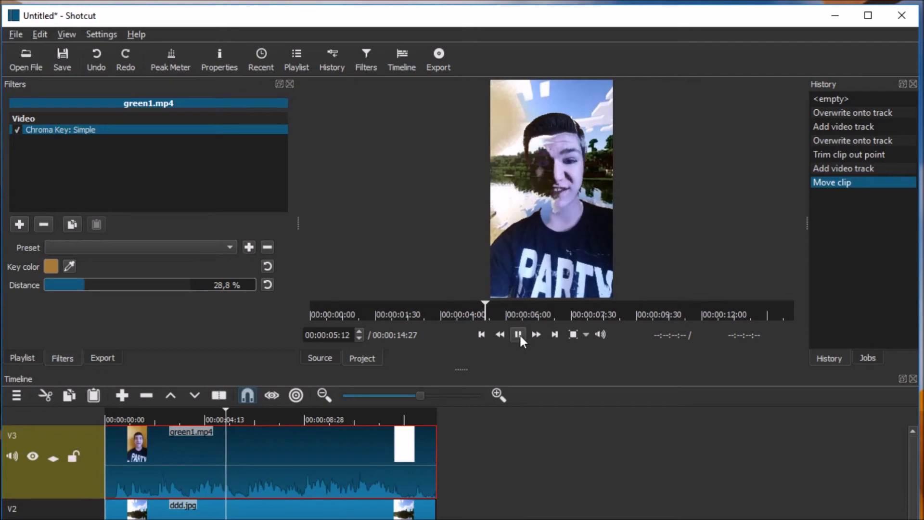
# Set the chroma key color to the bright orange basic color and preview the clip.
pyautogui.click(54, 264)
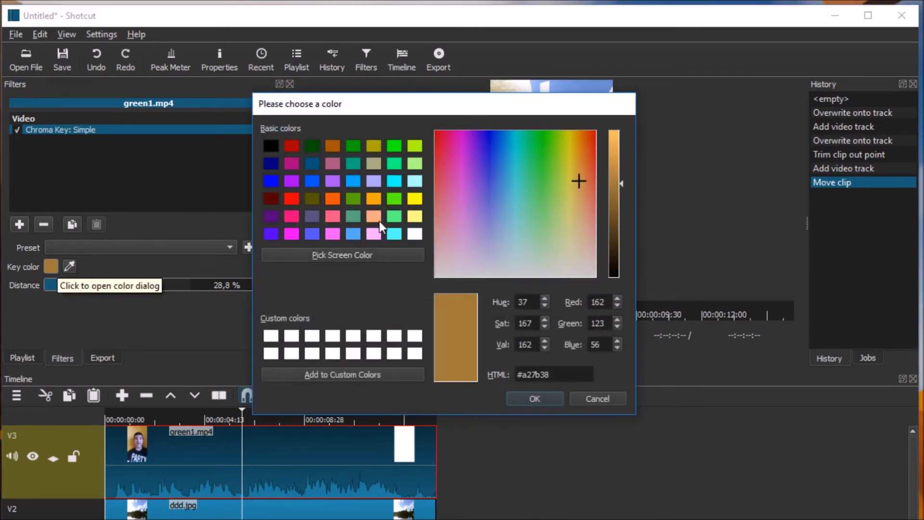
pyautogui.click(373, 198)
pyautogui.click(535, 400)
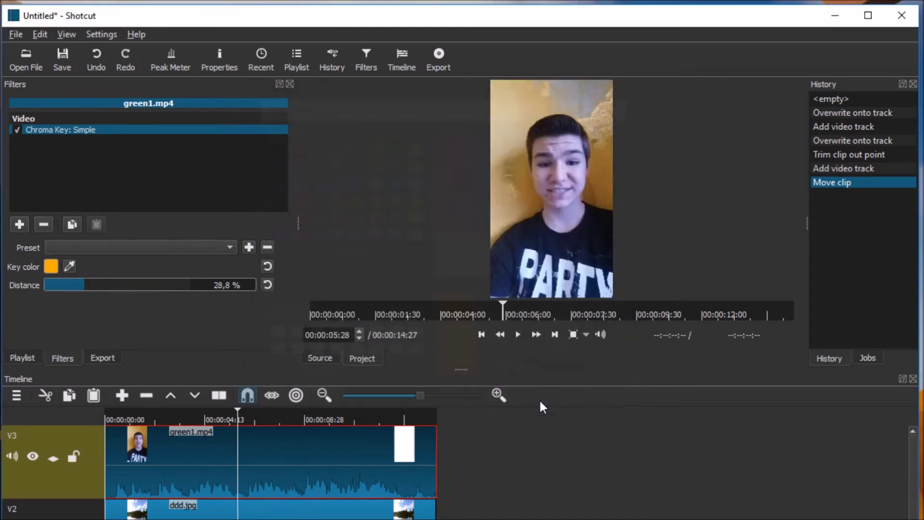
pyautogui.click(521, 335)
pyautogui.click(520, 334)
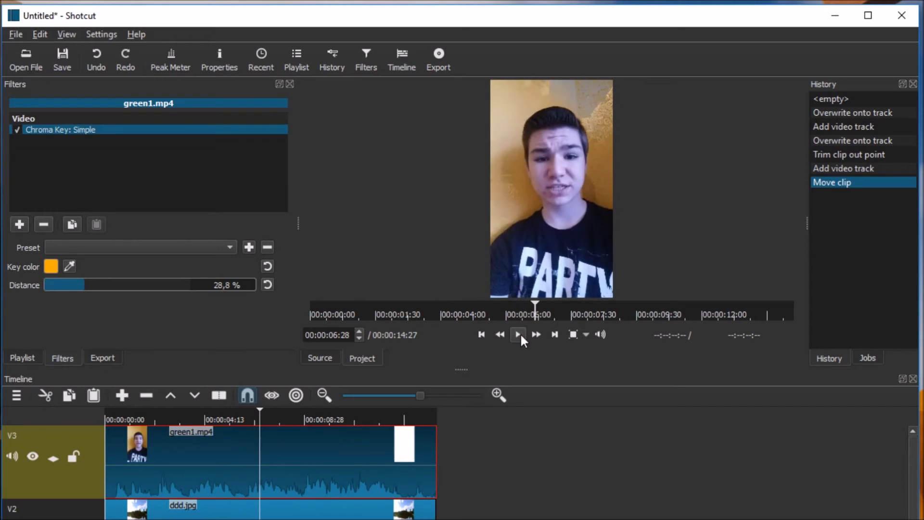
# Darken the chroma key color to the amber shade #bd9700 and play the project to check the replaced background.
pyautogui.click(56, 266)
pyautogui.moveTo(581, 147); pyautogui.dragTo(621, 168)
pyautogui.click(535, 398)
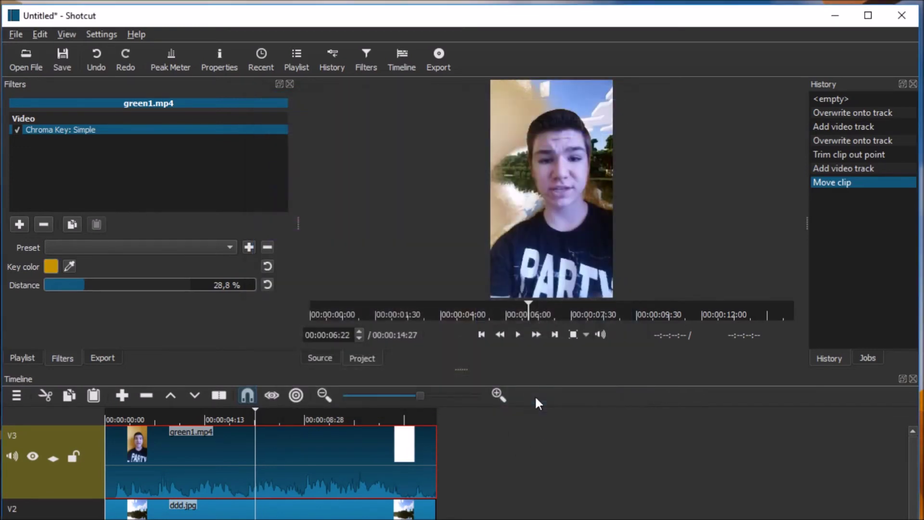
pyautogui.click(56, 263)
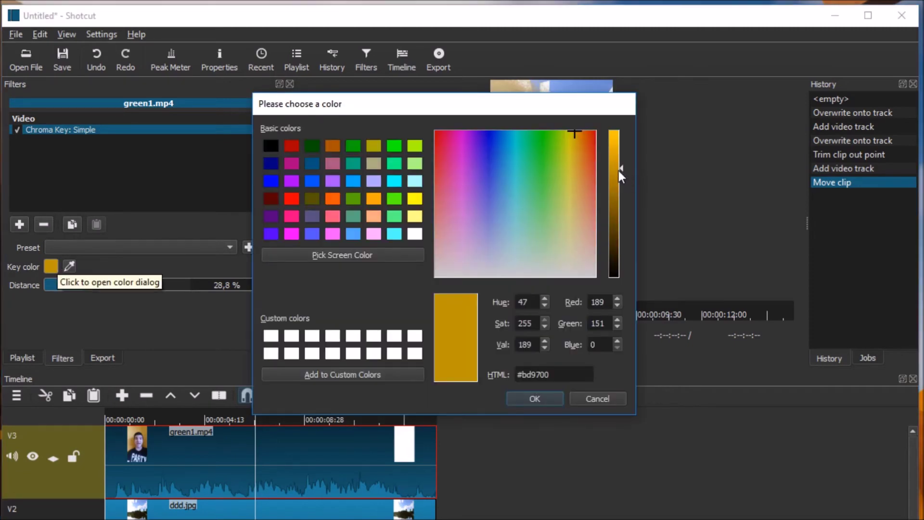
pyautogui.click(547, 398)
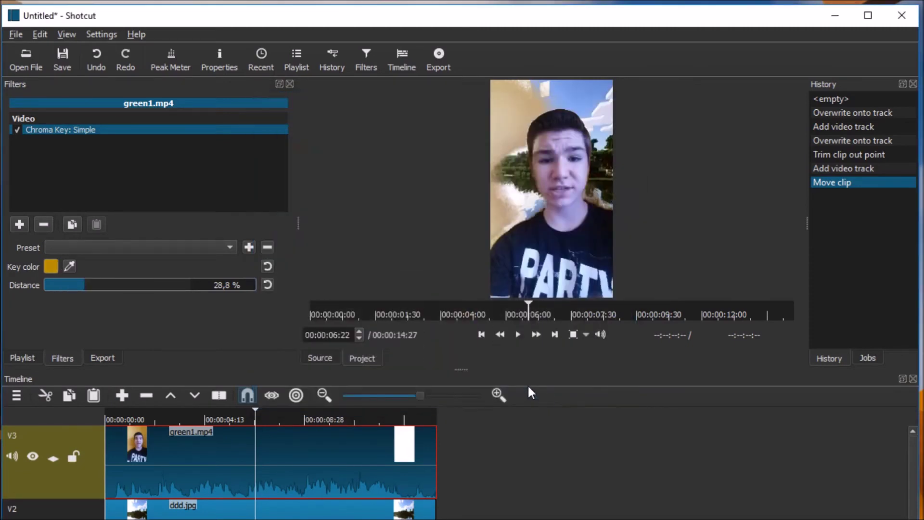
pyautogui.click(516, 336)
pyautogui.click(516, 336)
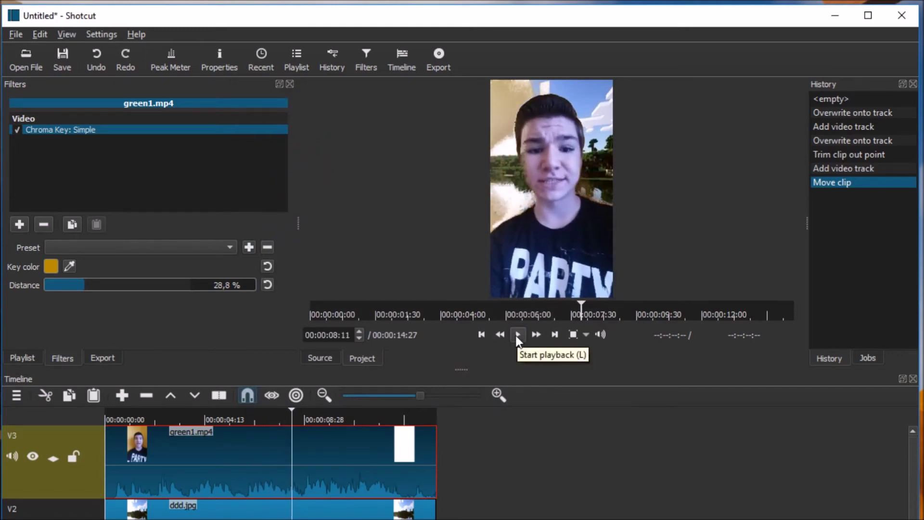
pyautogui.click(516, 335)
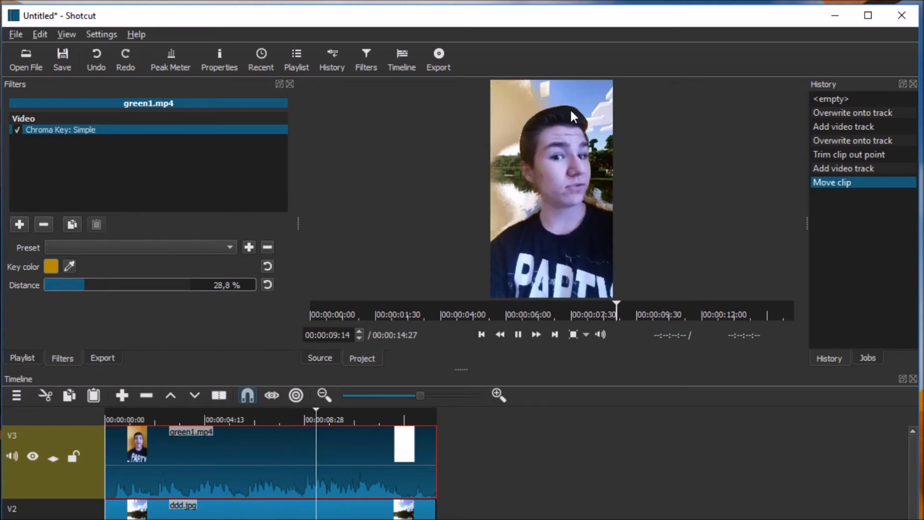
# Pause the playback and look up Chroma Key: Simple in the list of available video filters.
pyautogui.click(519, 333)
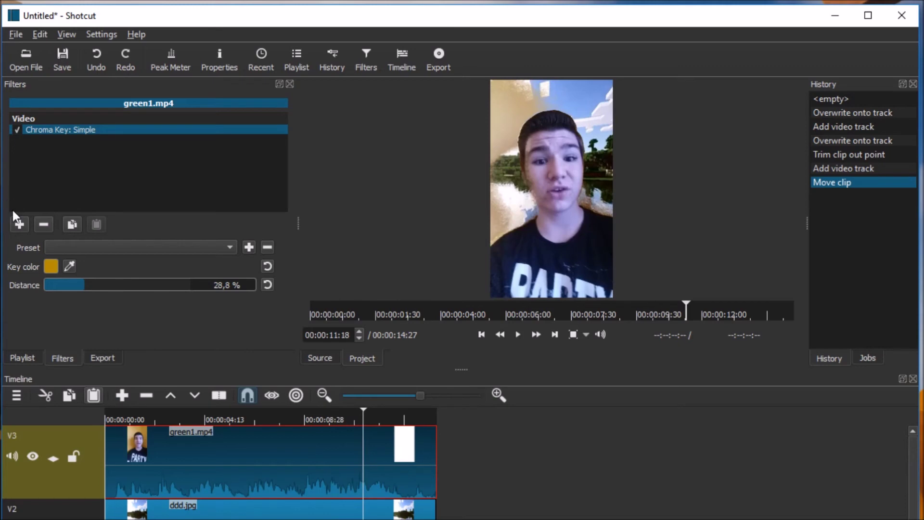
pyautogui.click(19, 224)
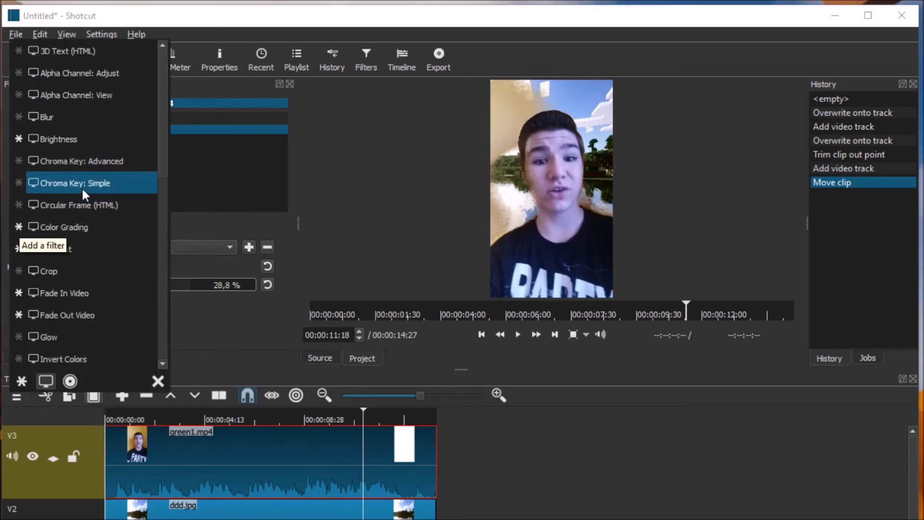
pyautogui.click(82, 186)
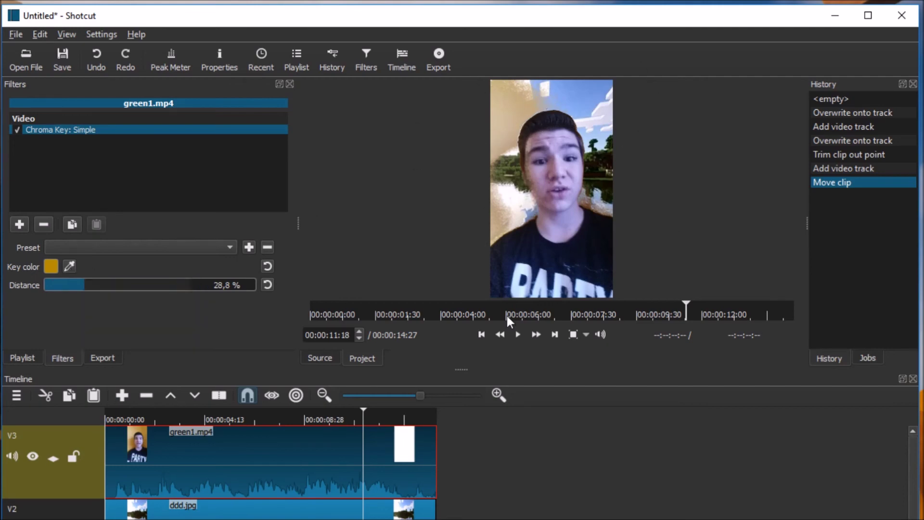
# Play the rest of the project, then replay it from near the start to check the keyed background.
pyautogui.click(518, 334)
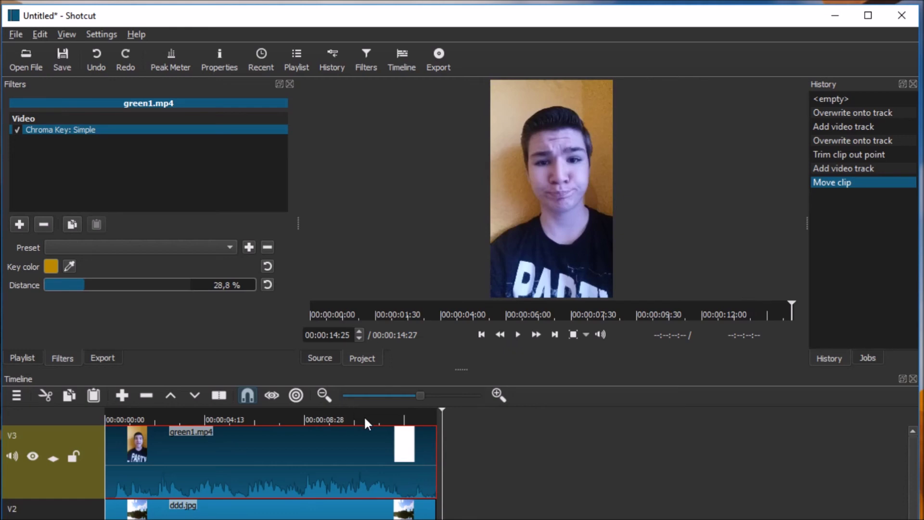
pyautogui.click(112, 415)
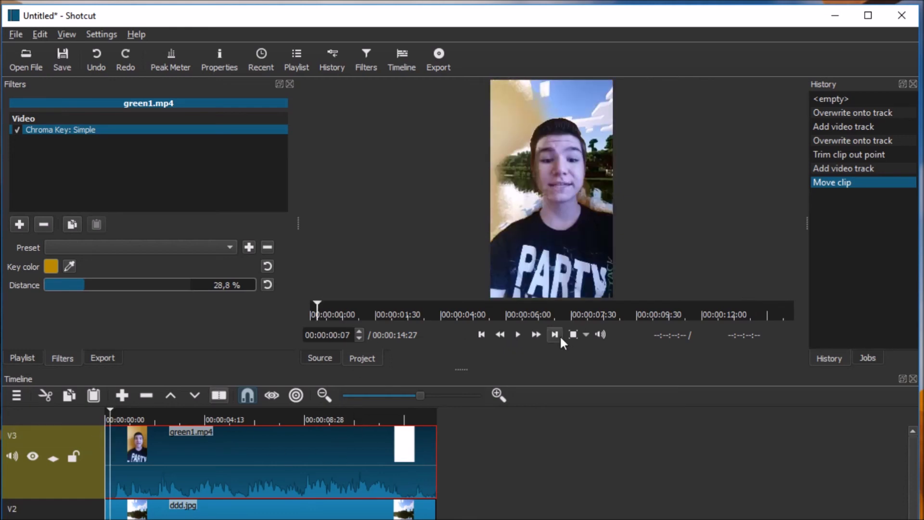
pyautogui.click(517, 338)
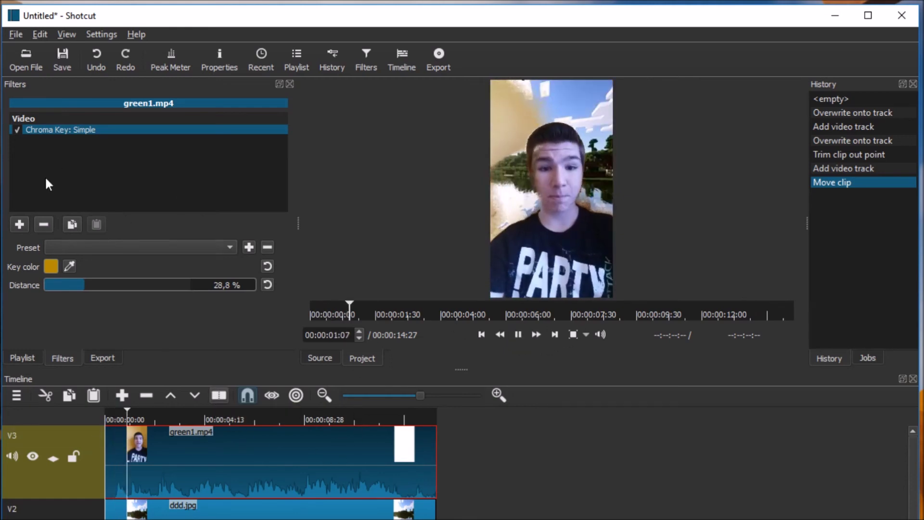
# Look through the available video filters during playback, then pause and return the playhead to near the start of the timeline.
pyautogui.click(20, 225)
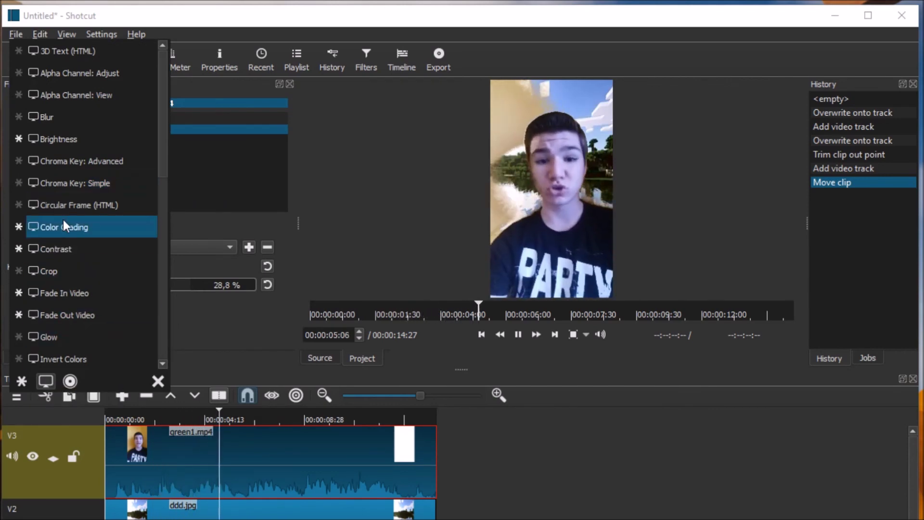
pyautogui.click(133, 178)
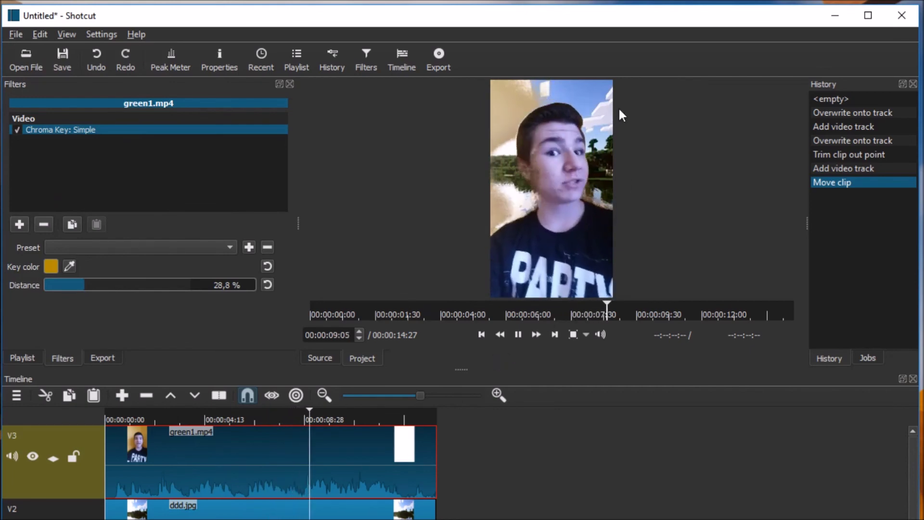
pyautogui.click(512, 334)
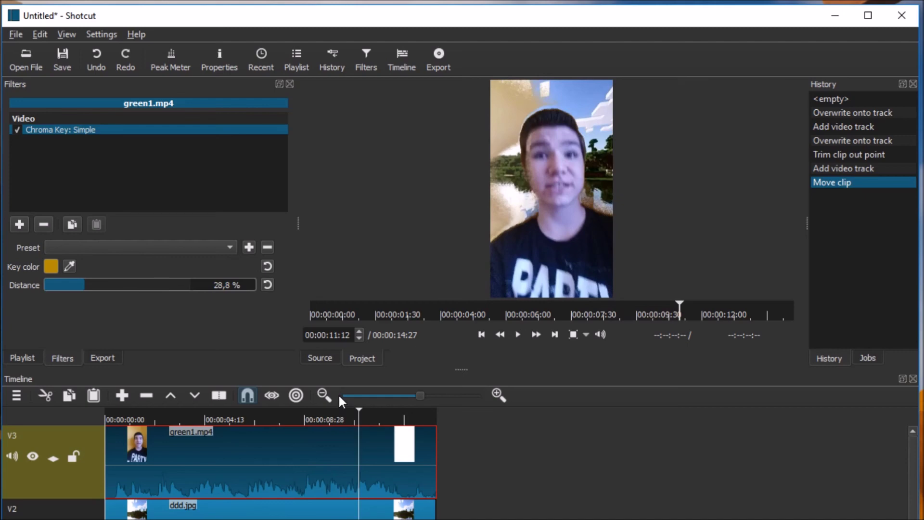
pyautogui.moveTo(128, 420); pyautogui.dragTo(109, 407)
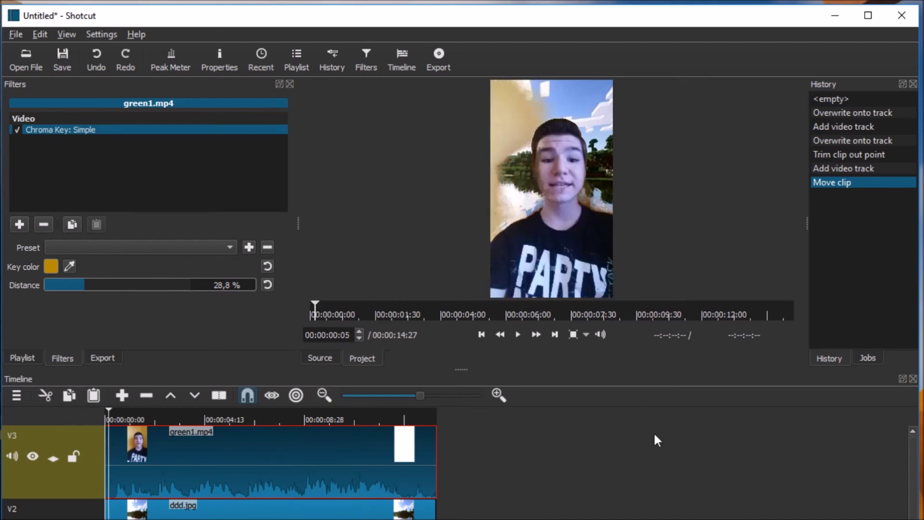